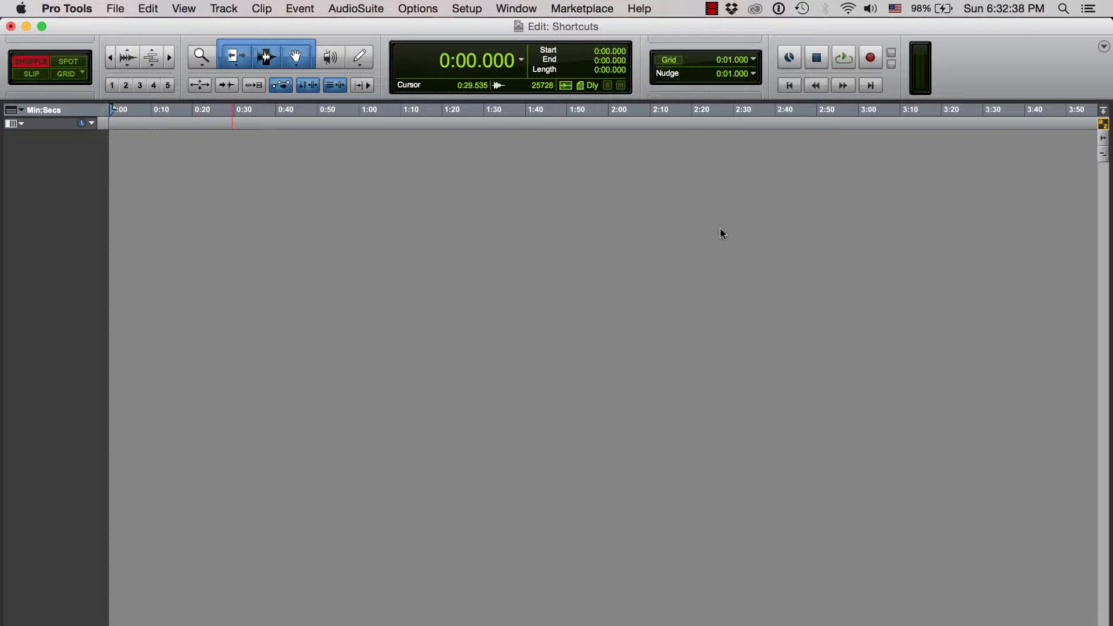
Create four new mono audio tracks in the empty session
click(221, 8)
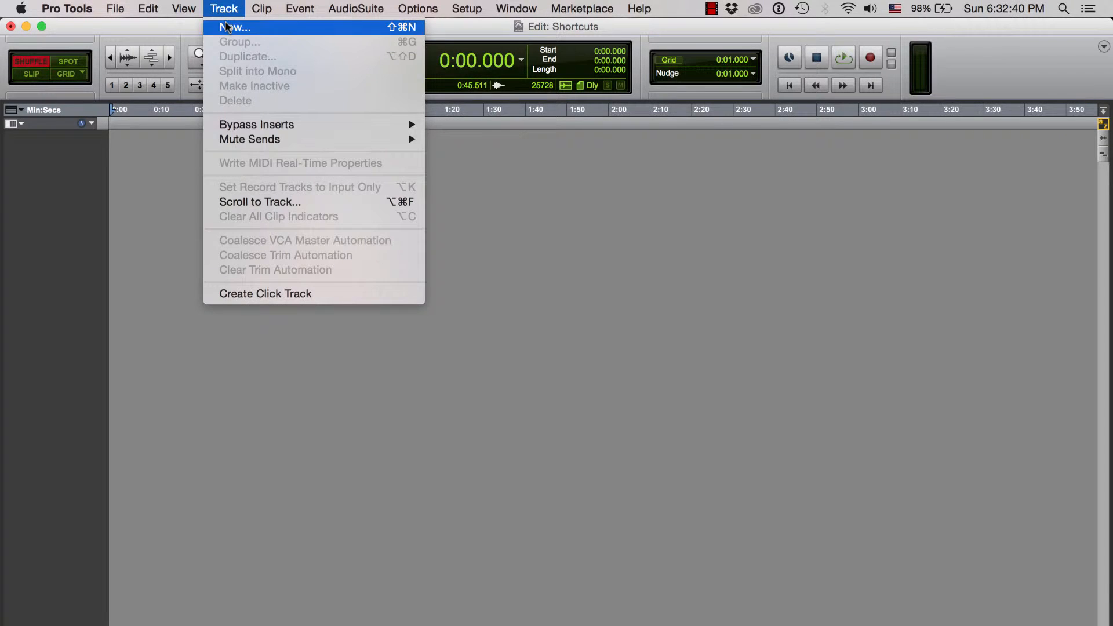
click(226, 27)
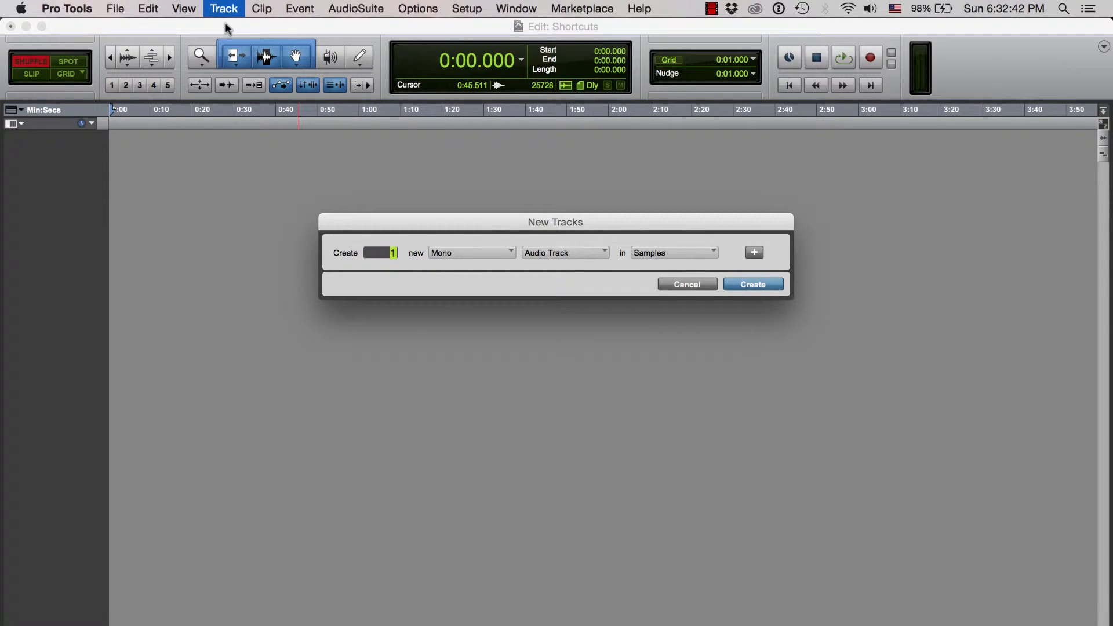
text(4)
click(753, 284)
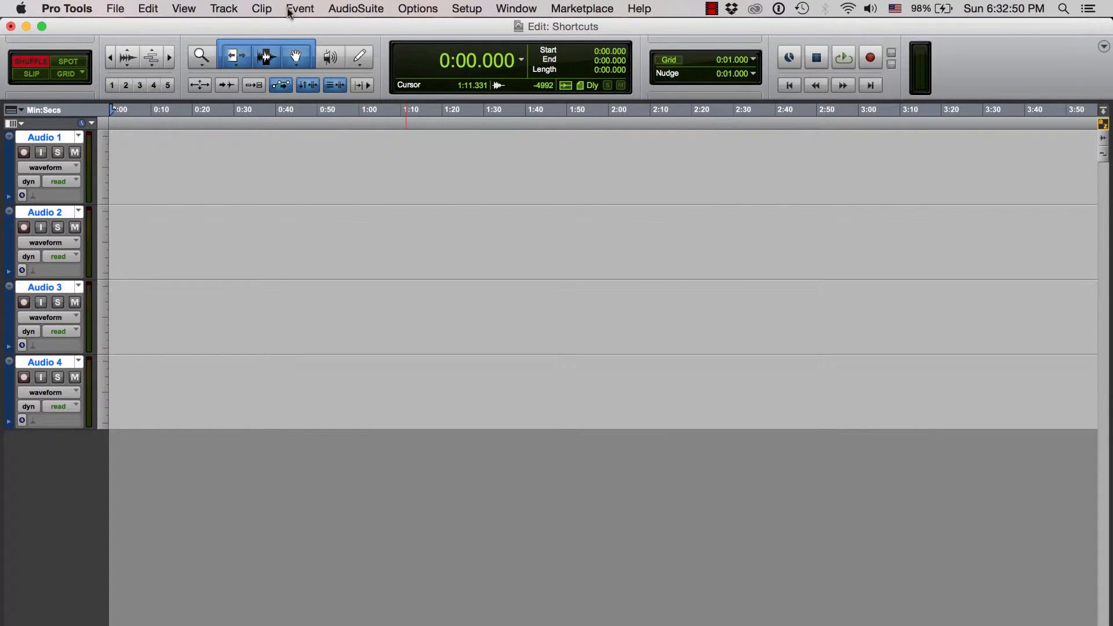
Create one new stereo Aux Input track below the four audio tracks
click(229, 8)
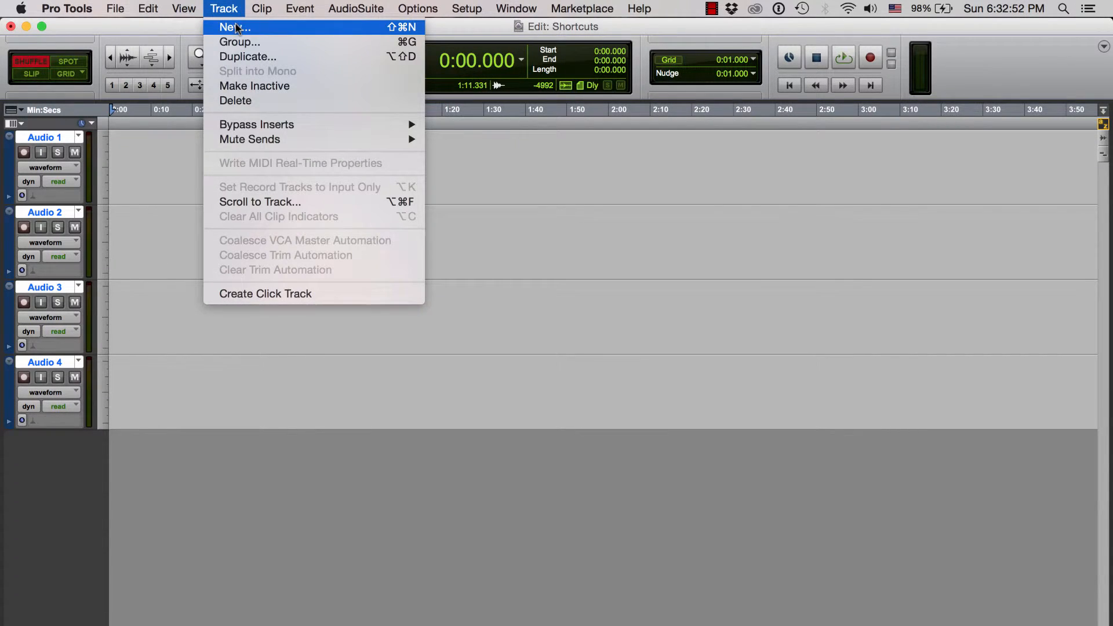
click(235, 27)
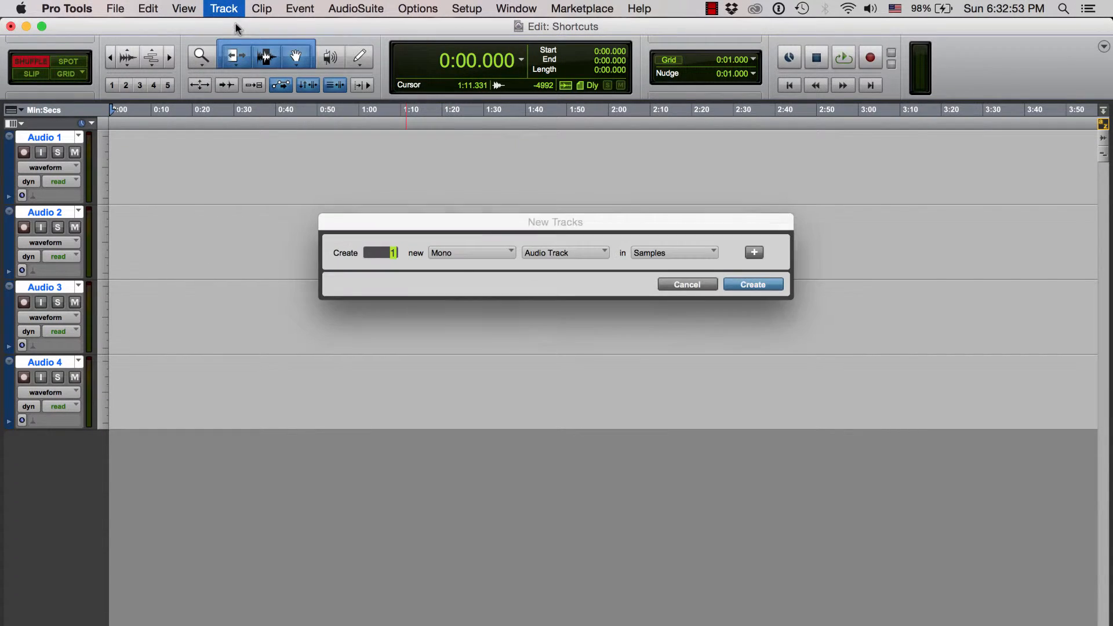
click(455, 251)
click(471, 264)
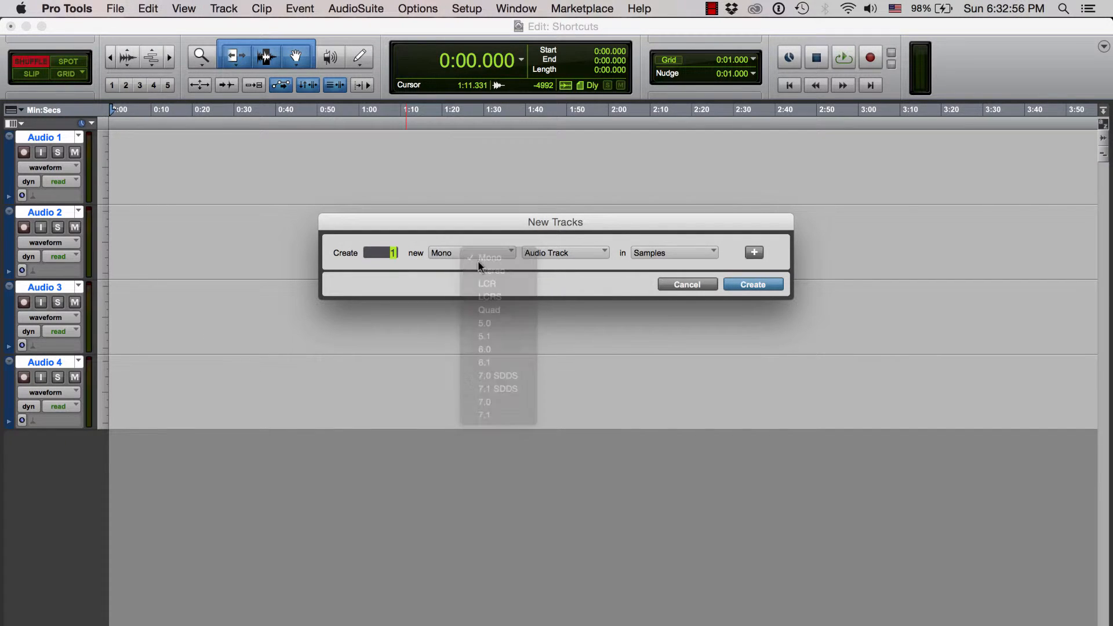
click(544, 258)
click(556, 269)
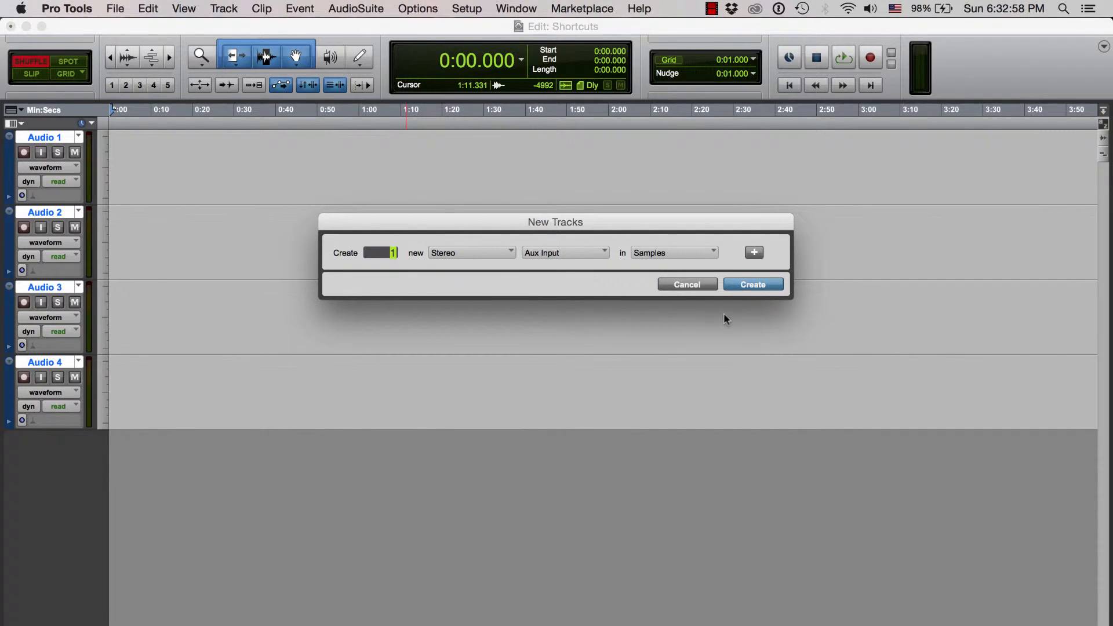
click(753, 284)
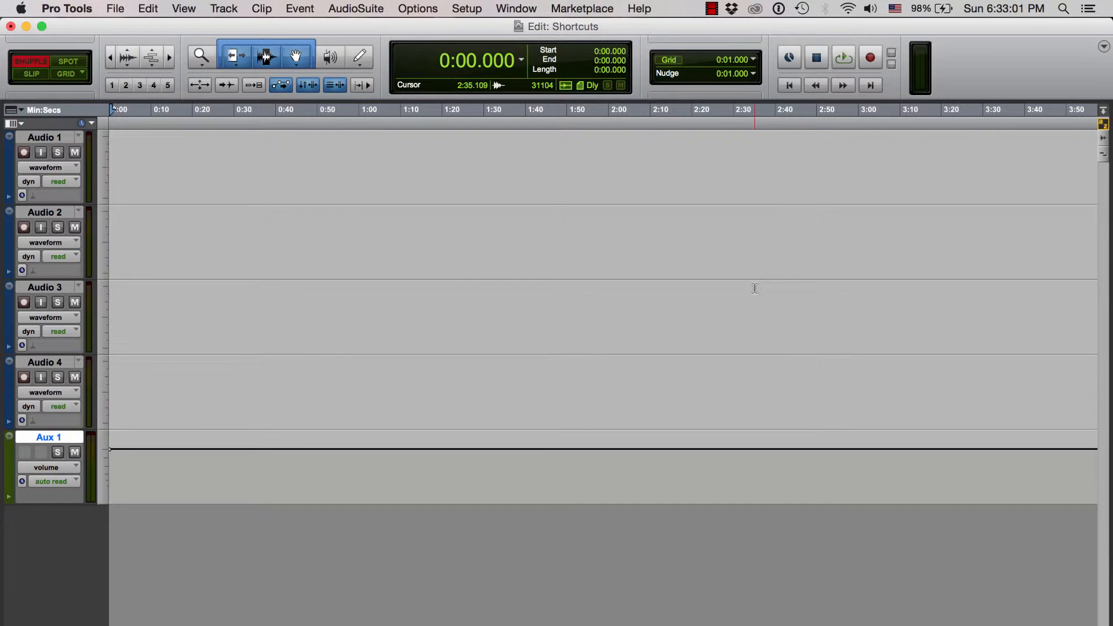
Create one new stereo Master Fader track below the Aux Input track
click(232, 11)
click(233, 26)
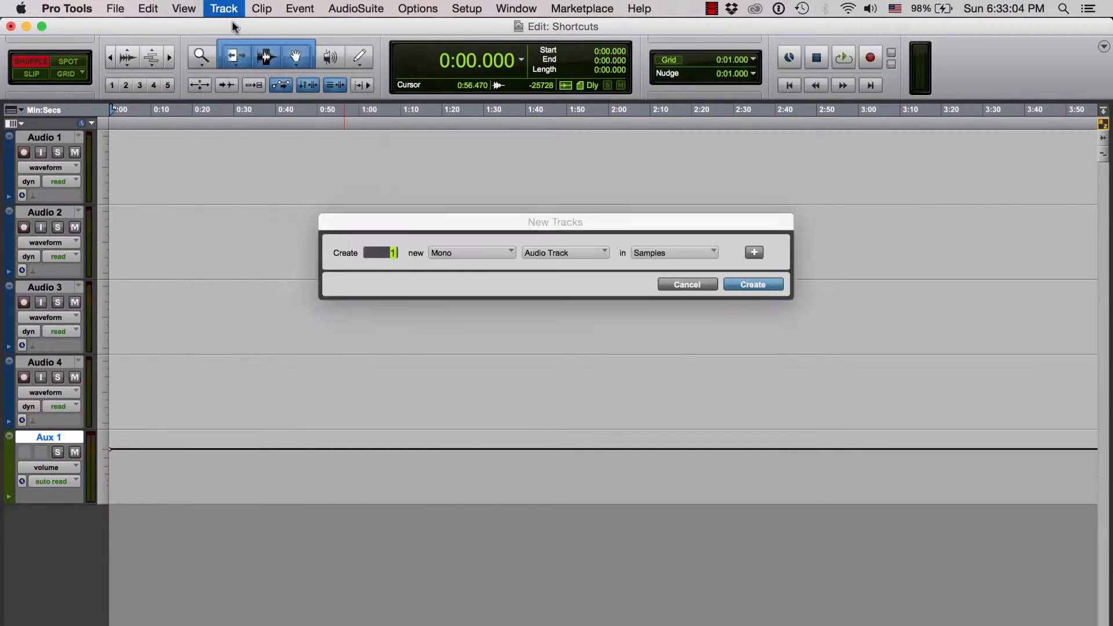
click(452, 252)
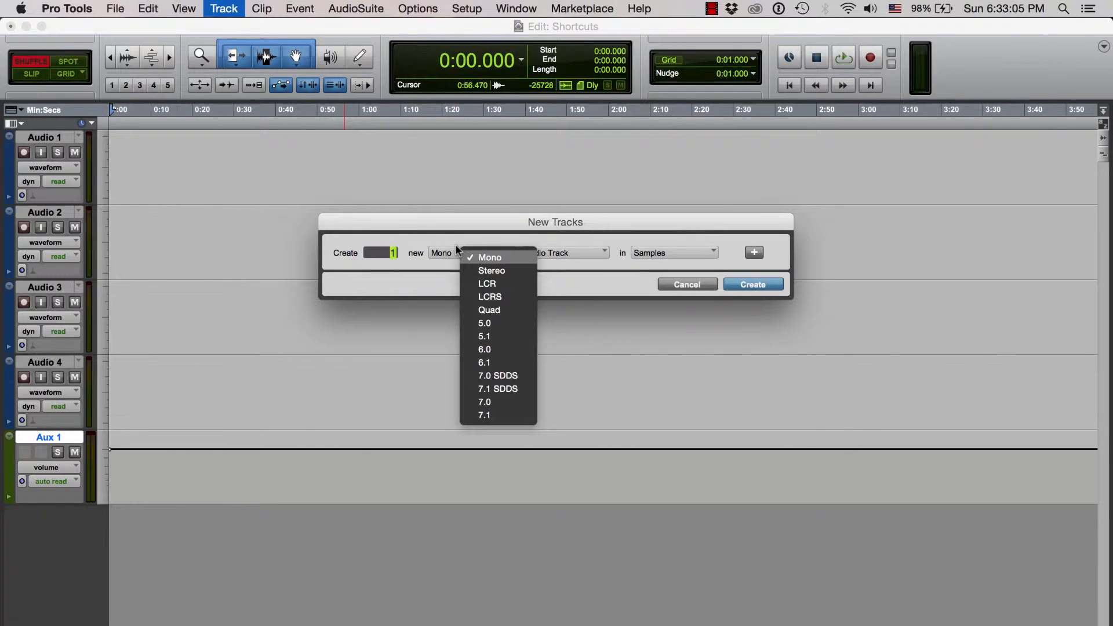
click(487, 270)
click(564, 253)
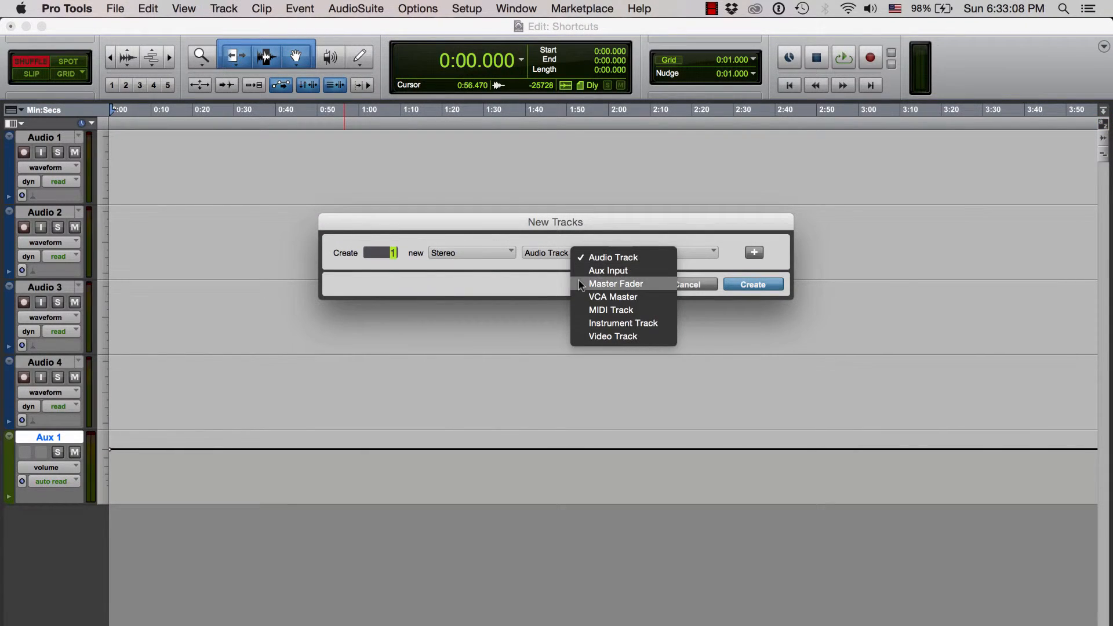
click(633, 283)
click(765, 285)
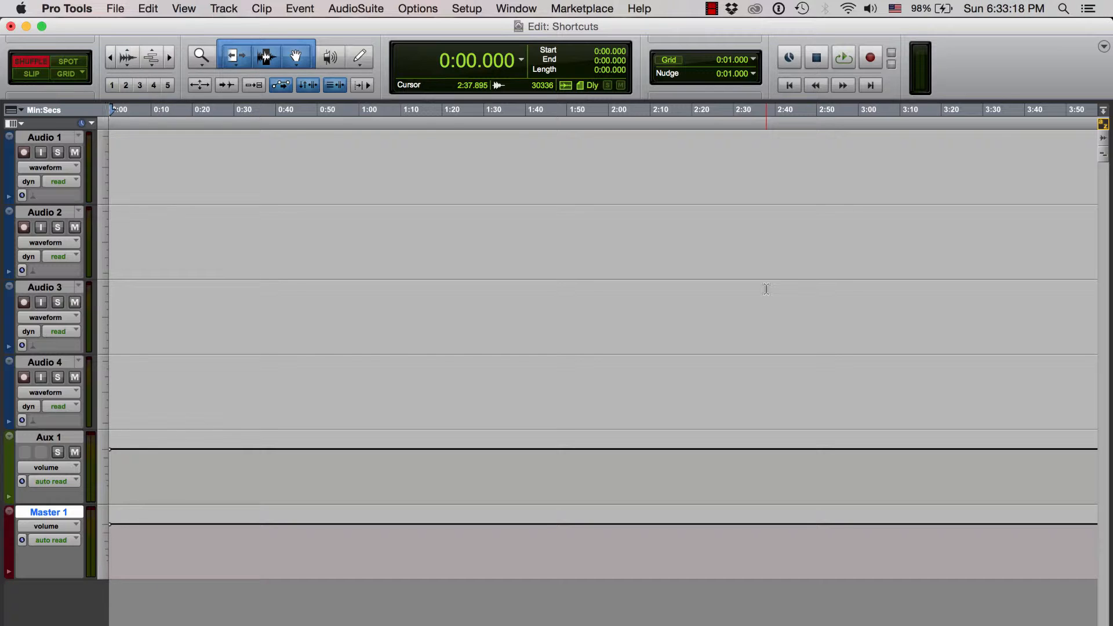
Select all six tracks in the session and delete them
alt+click(61, 139)
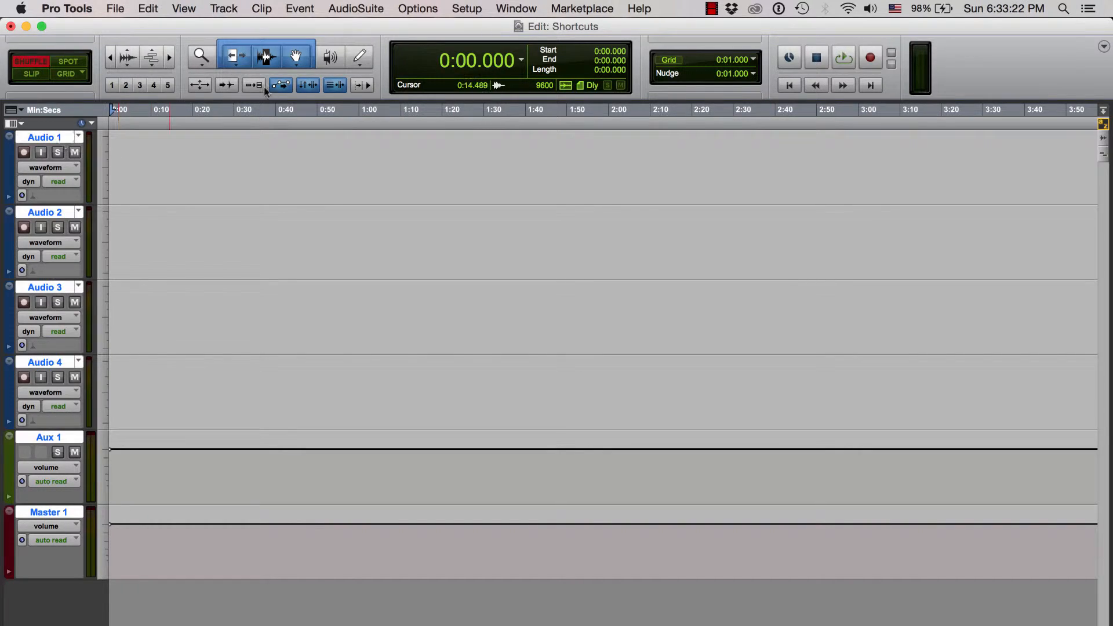
click(224, 8)
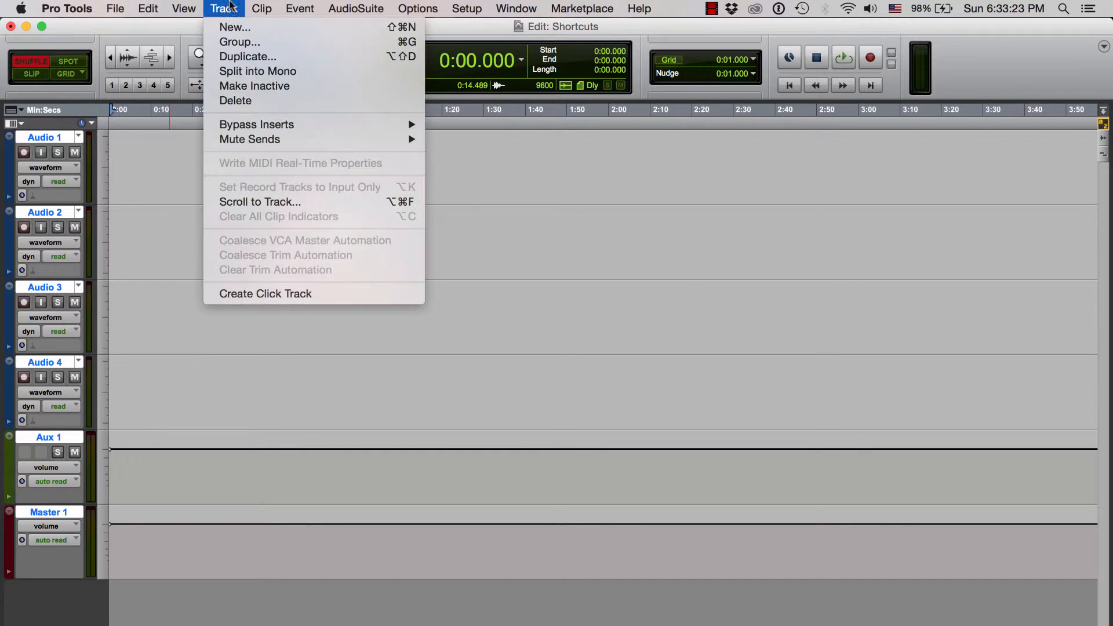
click(235, 99)
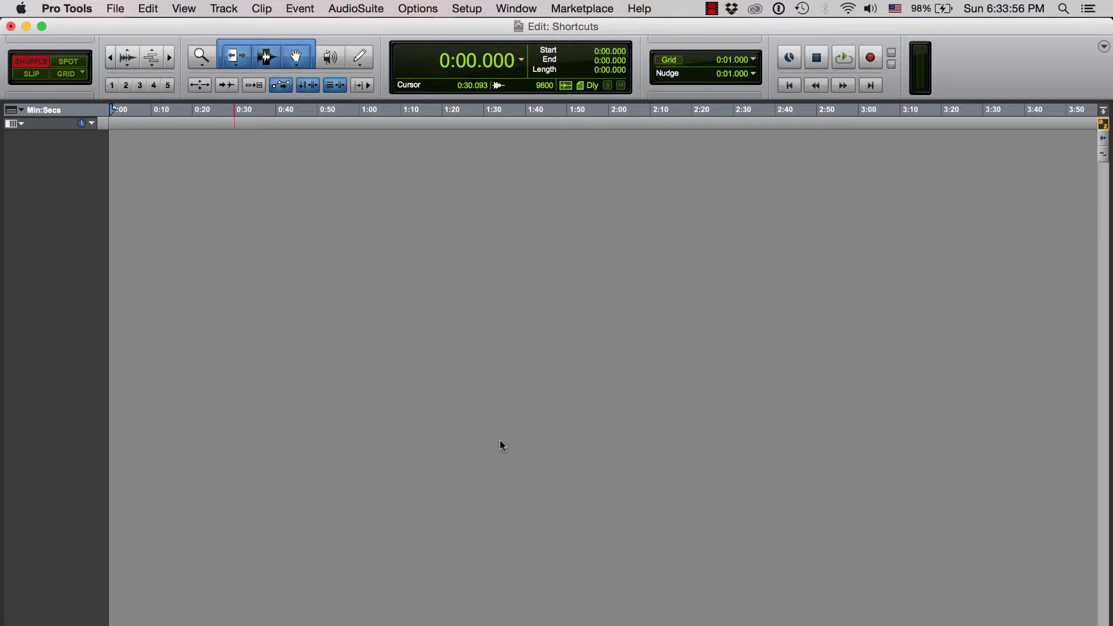
Start a new tracks setup with four mono audio tracks and add a second track row
key(shift+super+n)
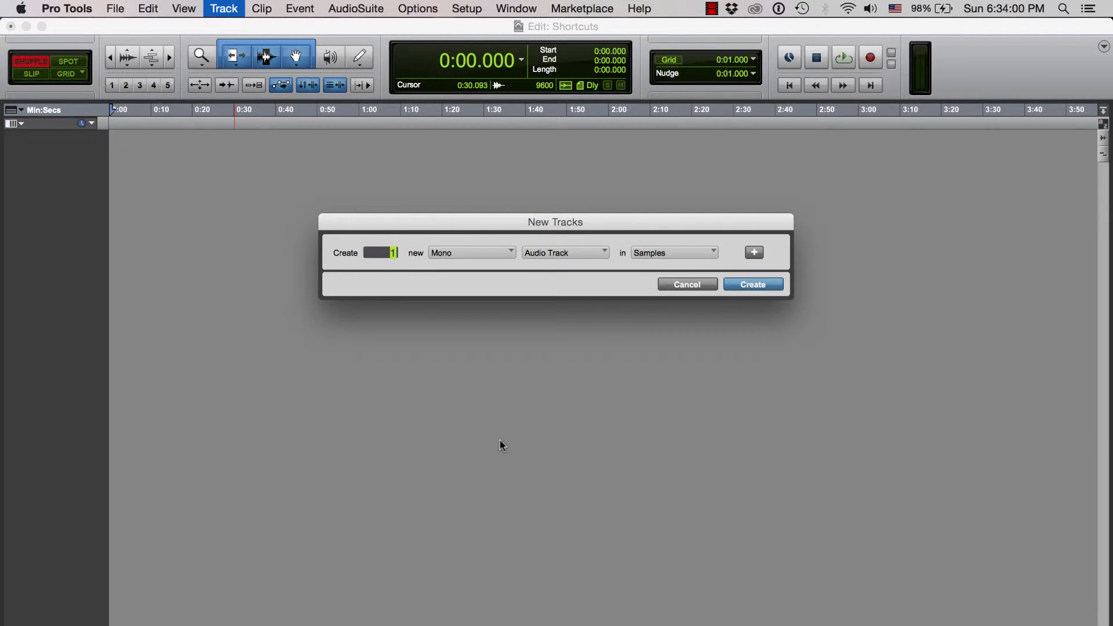
text(4)
key(super+Down)
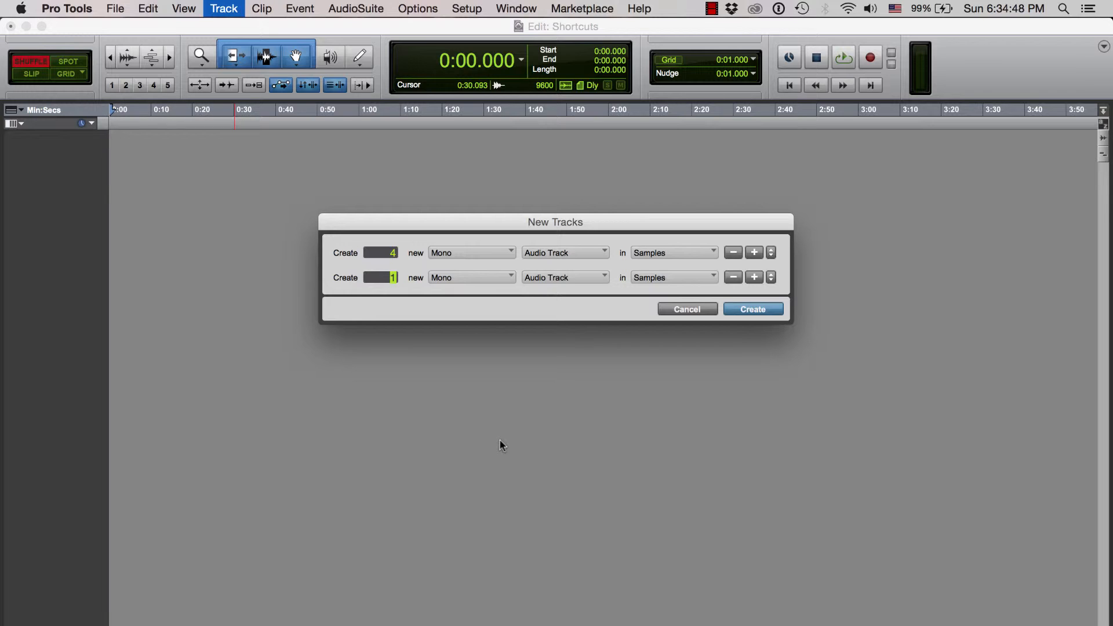
Cycle the second row's channel format through the available options and settle on Stereo
key(super+Right)
key(super+Right)
key(super+Right)
key(super+Right)
key(super+Right)
key(super+Right)
key(super+Right)
key(super+Right)
key(super+Right)
key(super+Right)
Cycle the second row's track type through the available options and settle on Aux Input
key(super+Down)
key(super+Down)
key(super+Down)
key(super+Down)
key(super+Down)
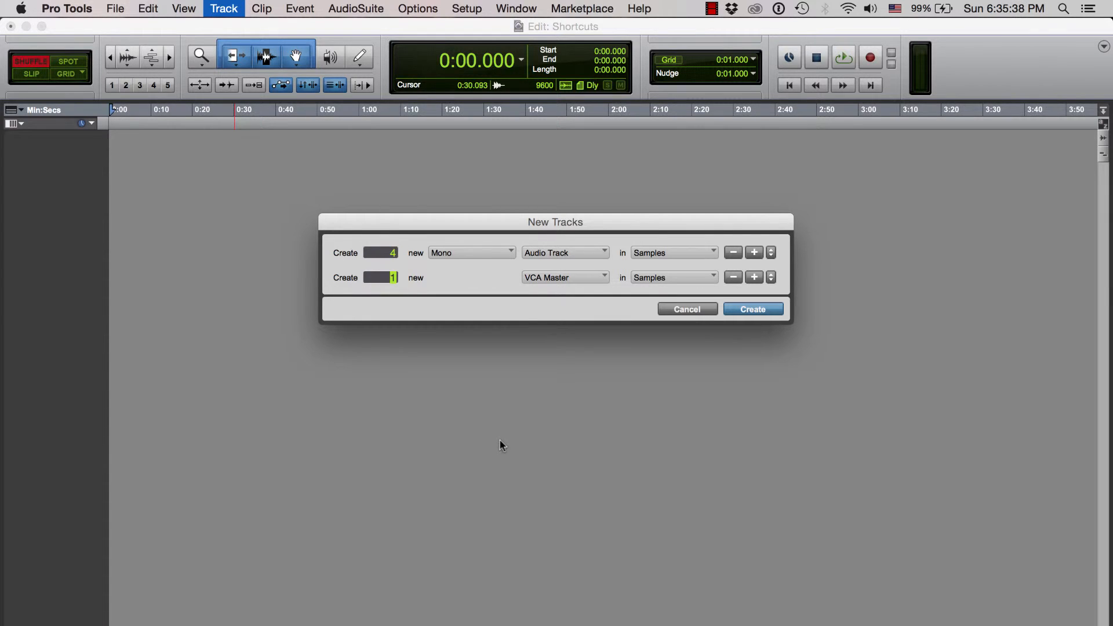
key(super+Down)
key(super+Down)
key(super+Down)
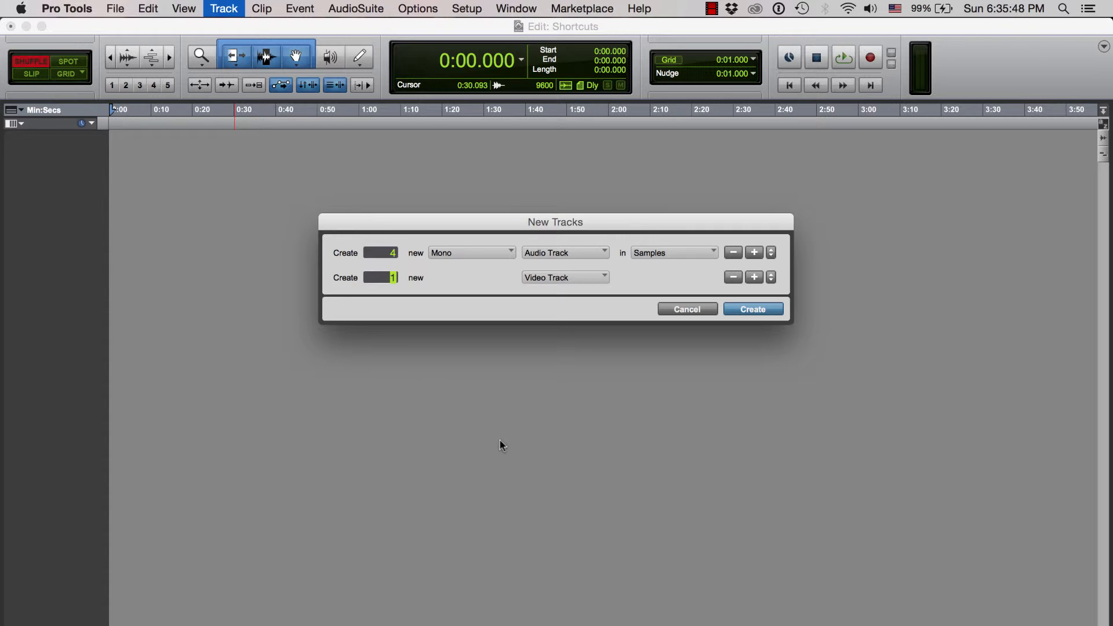
key(super+Down)
key(super+Down)
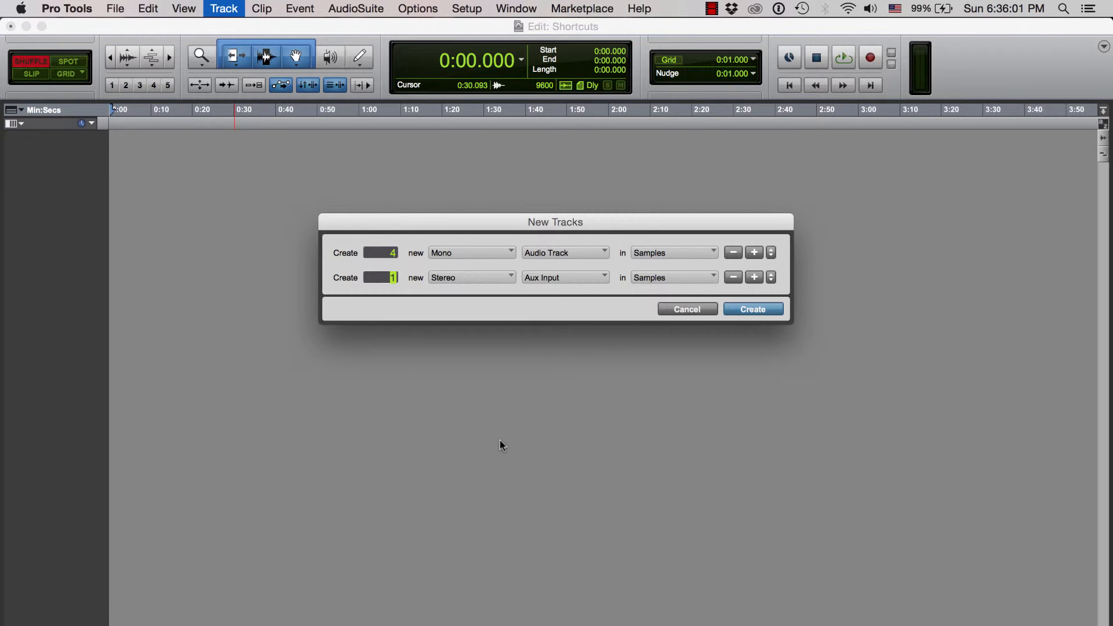
Add a third row for one stereo Master Fader and create all the configured tracks together
key(super+Down)
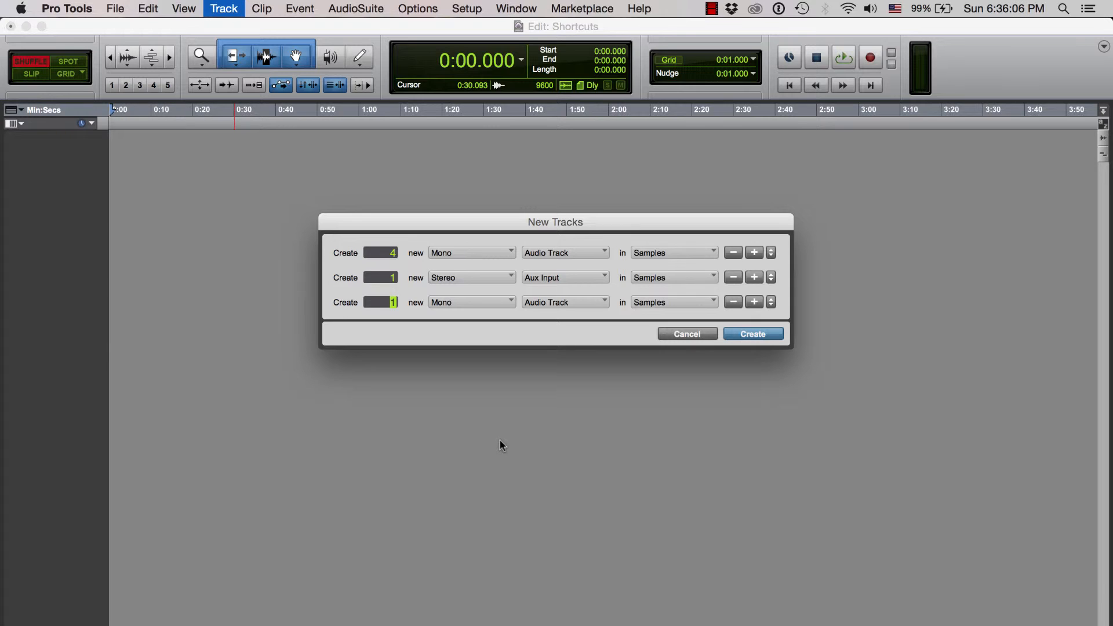
key(super+Right)
key(super+Down)
key(super+Down)
key(Return)
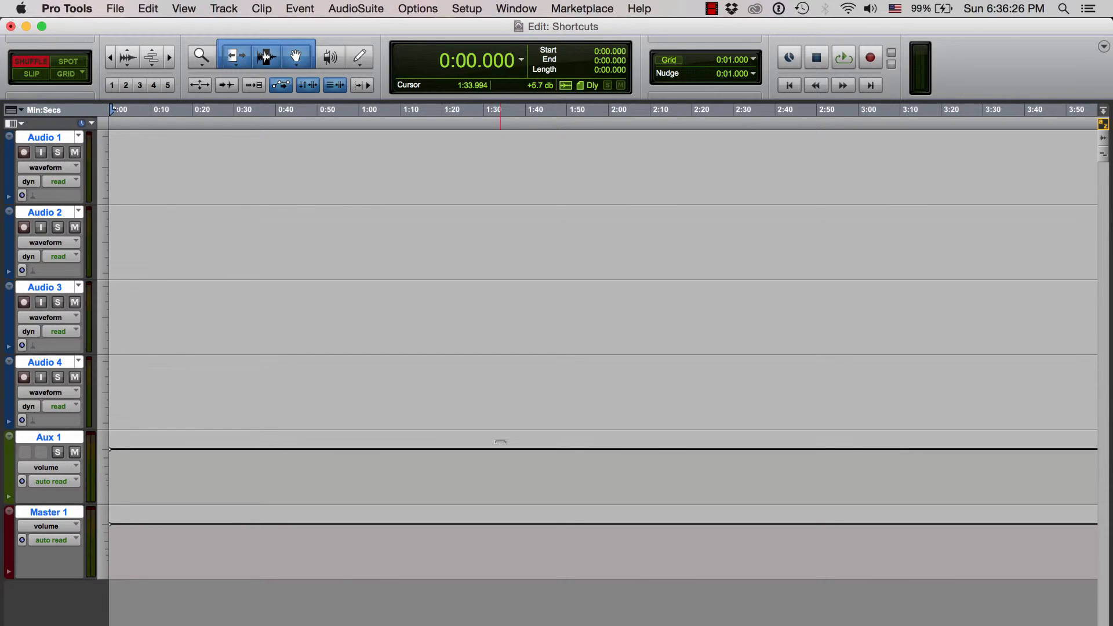
Delete all the selected tracks to empty the session again
click(226, 9)
click(242, 100)
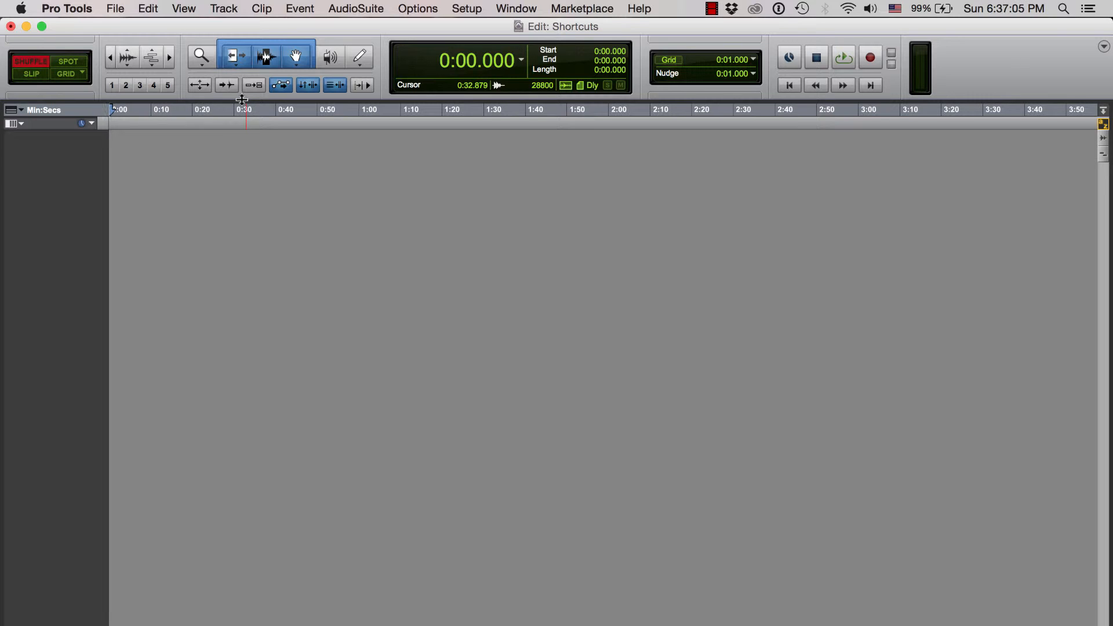
Configure a new tracks setup with four mono audio tracks and a second row for one stereo Aux Input
key(shift+super+n)
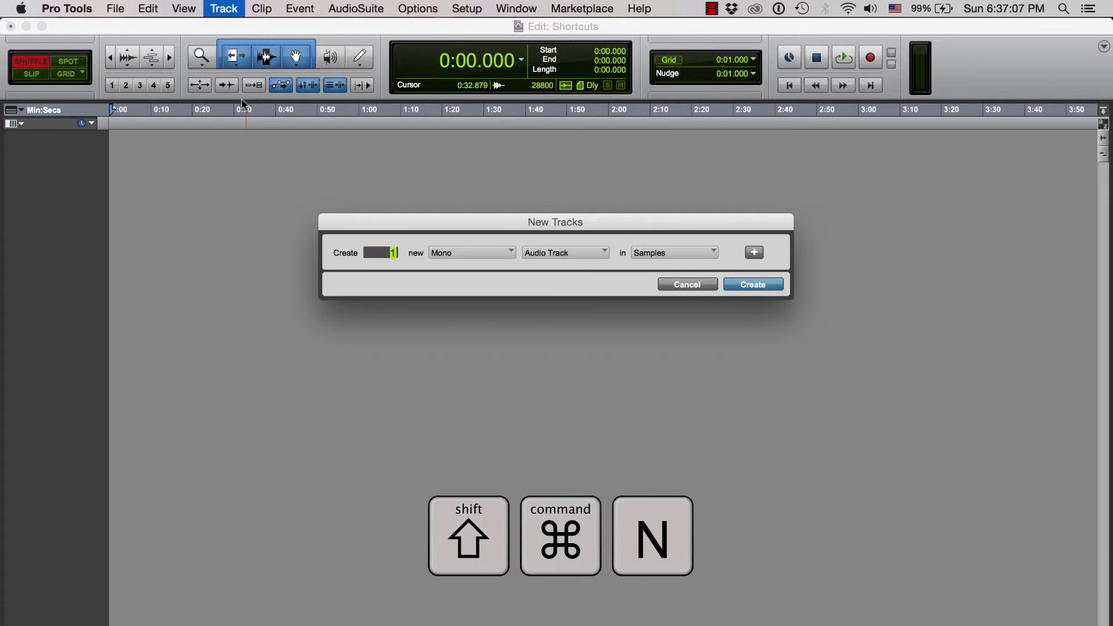
text(4)
key(super+plus)
key(super+Right)
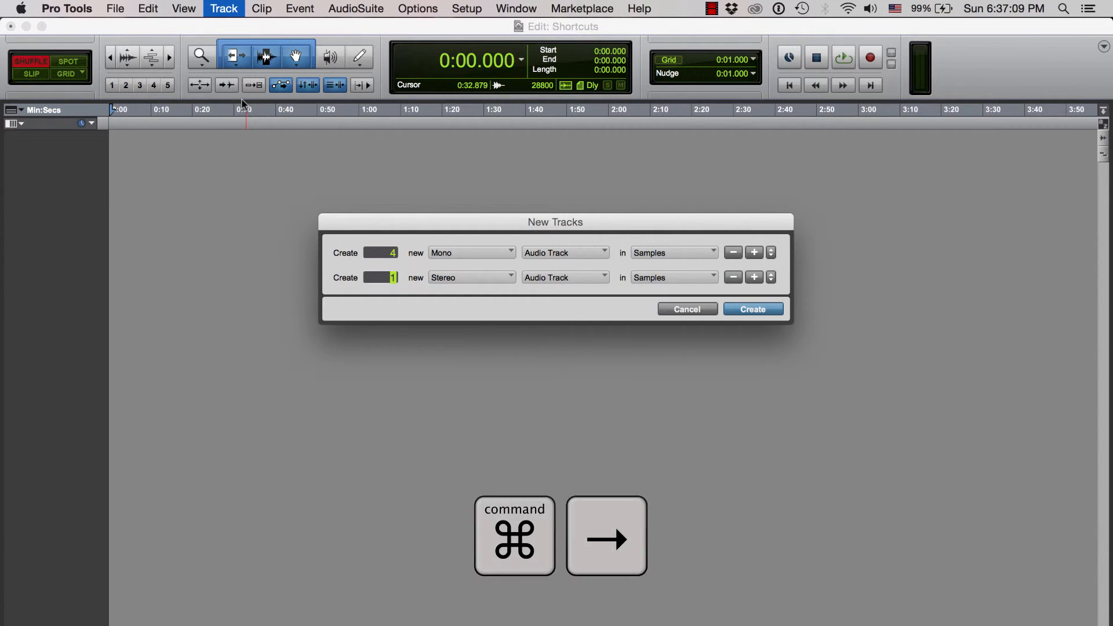
key(super+Down)
Add one stereo Master Fader as a third row and create the whole set of tracks
key(super+plus)
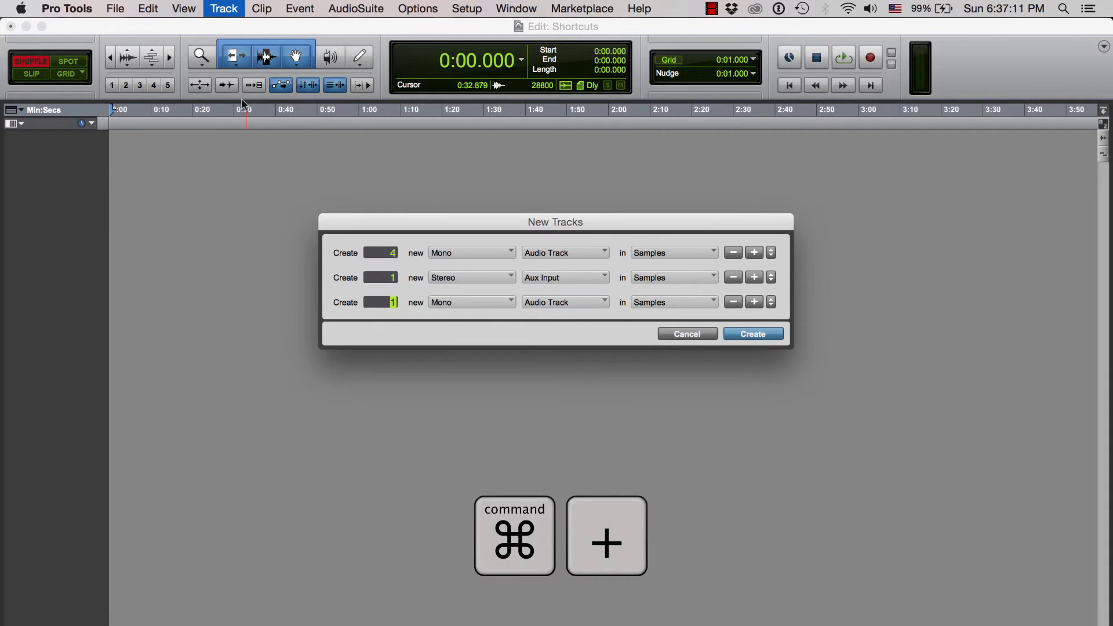
key(super+Right)
key(super+Down)
key(super+Down)
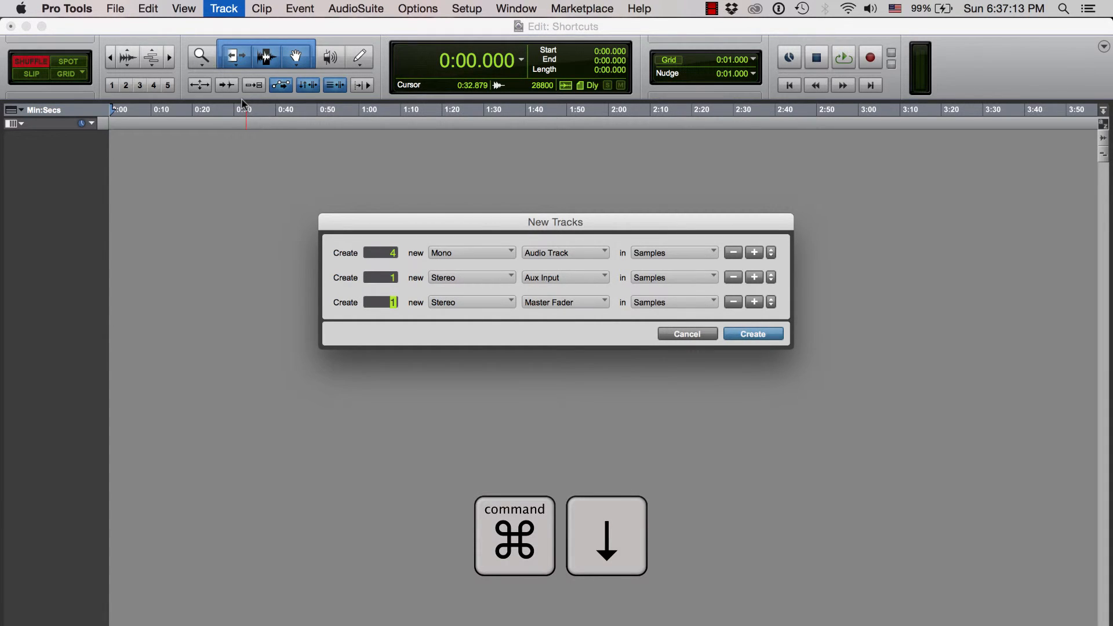
key(Return)
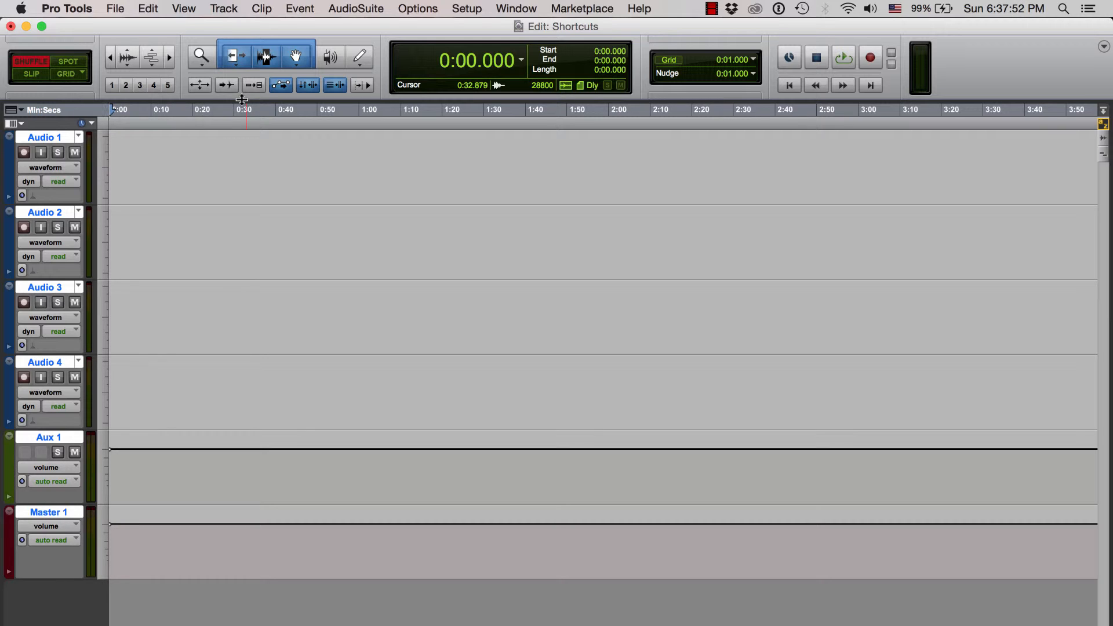
Rename the Audio 1 track as Kick and enter the comment "d112"
double_click(42, 139)
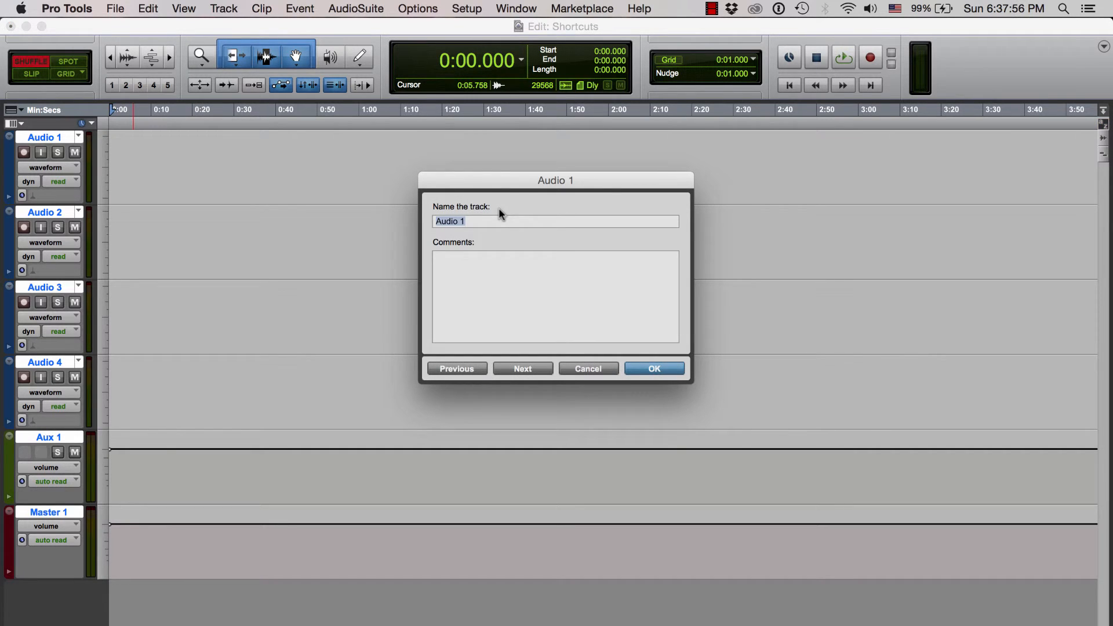
text(Kick)
click(484, 286)
text(d112)
click(656, 368)
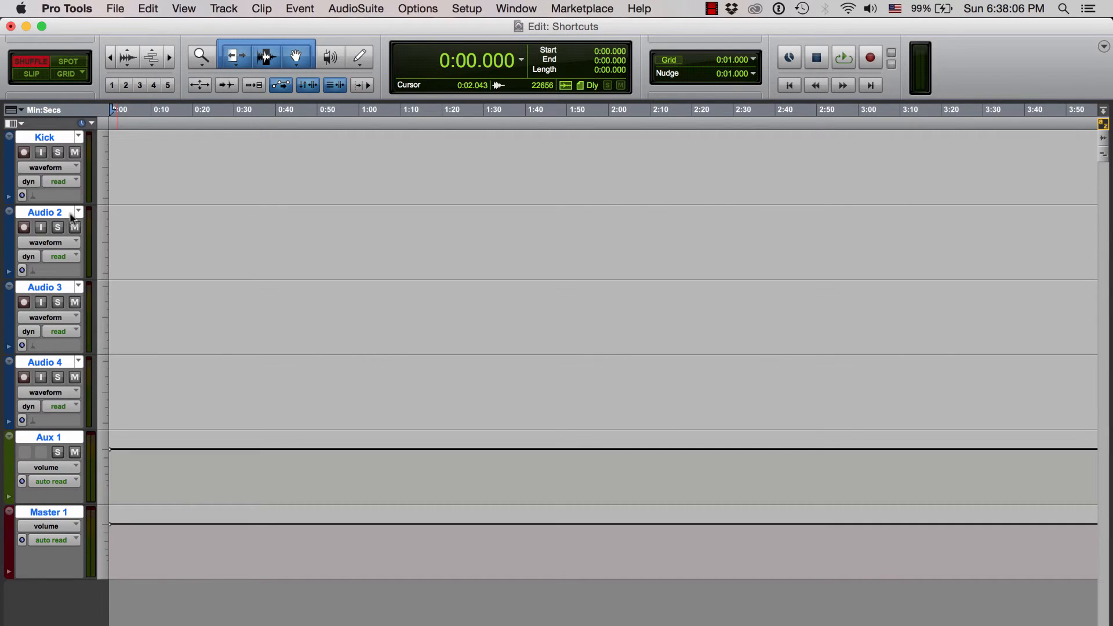
Rename the Audio 2 track as Snare and enter the comment "57"
double_click(50, 215)
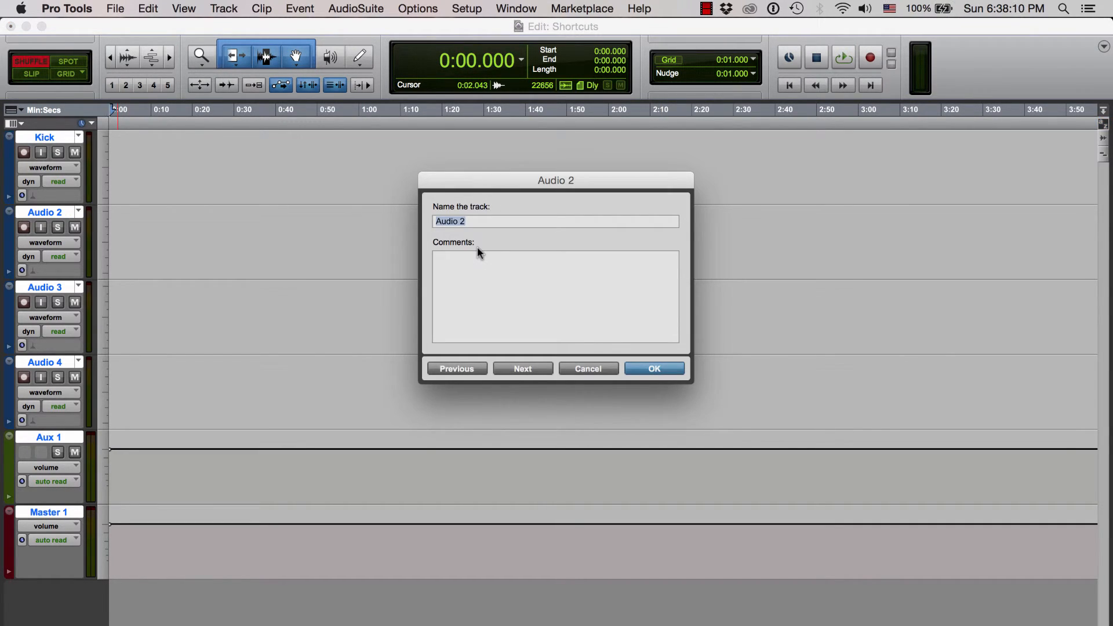
text(Snare)
click(484, 273)
text(57)
click(658, 371)
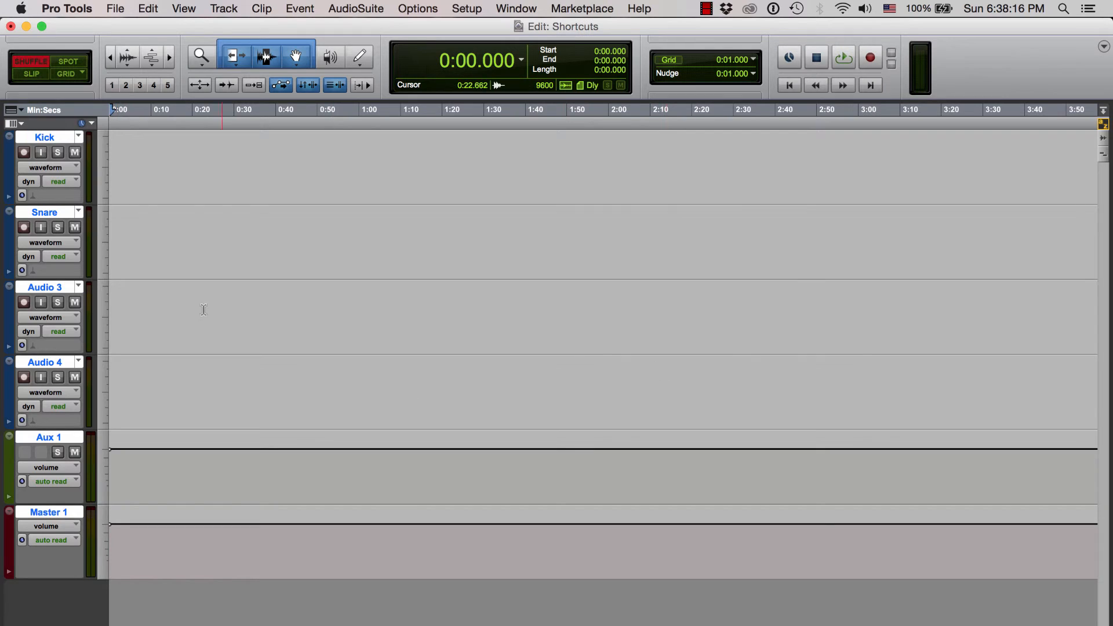
Rename the Audio 3 track as OH Hat and enter the comment "414"
double_click(46, 288)
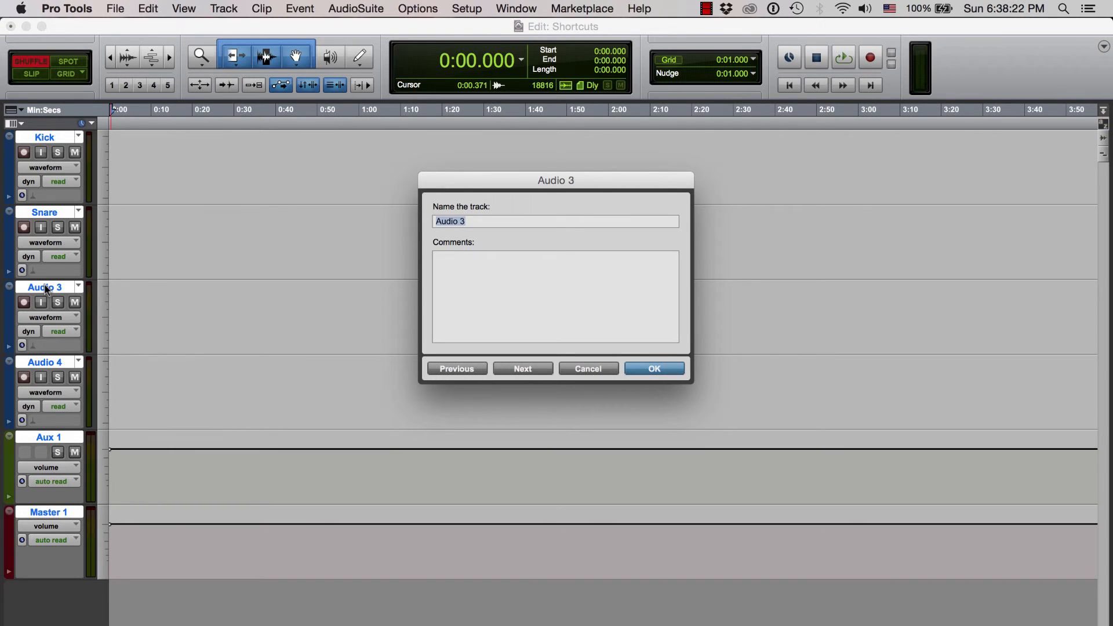
text(OH Hat)
text(414)
Continue to the Audio 4 track, rename it OH Ride, enter the comment "414" and close the naming dialog
key(super+Right)
text(OH Ride)
text(414)
key(Escape)
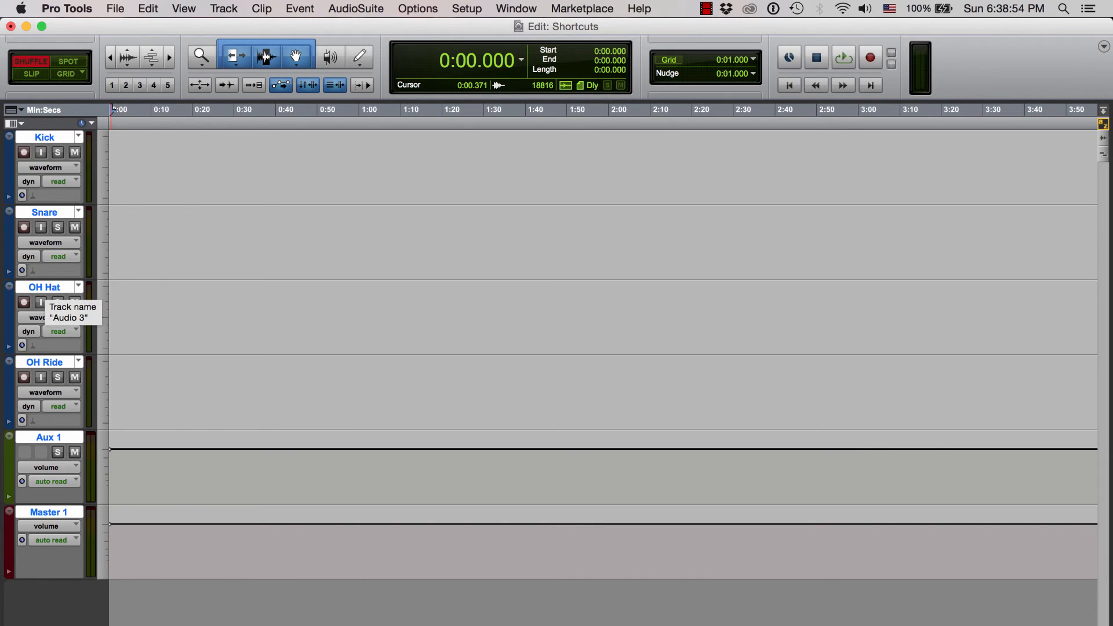